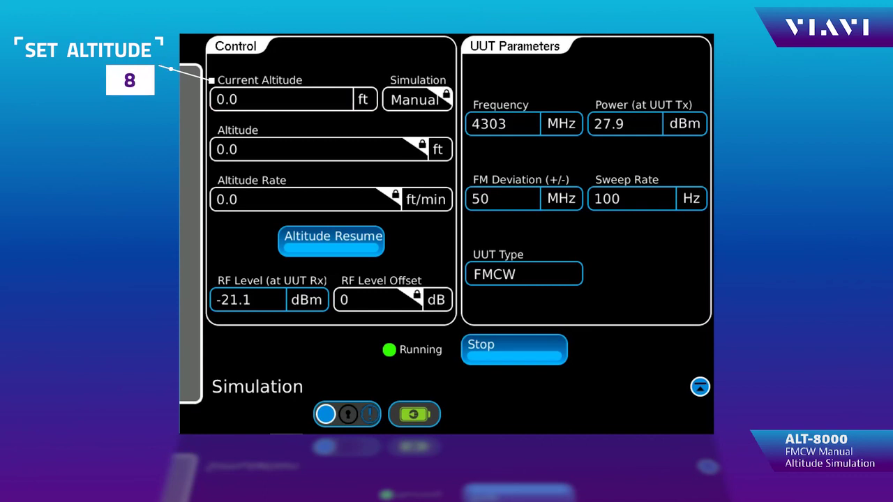
Set the current altitude of the running manual simulation to 100 ft.
left_click(279, 99)
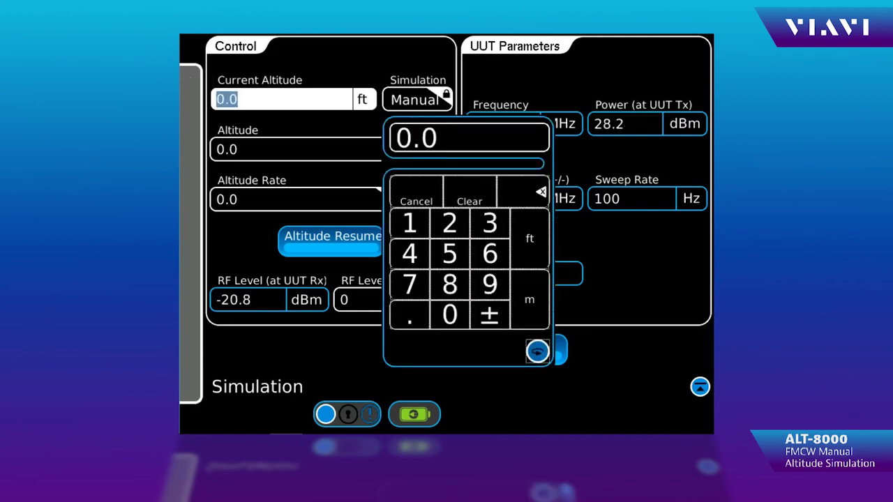
type("1")
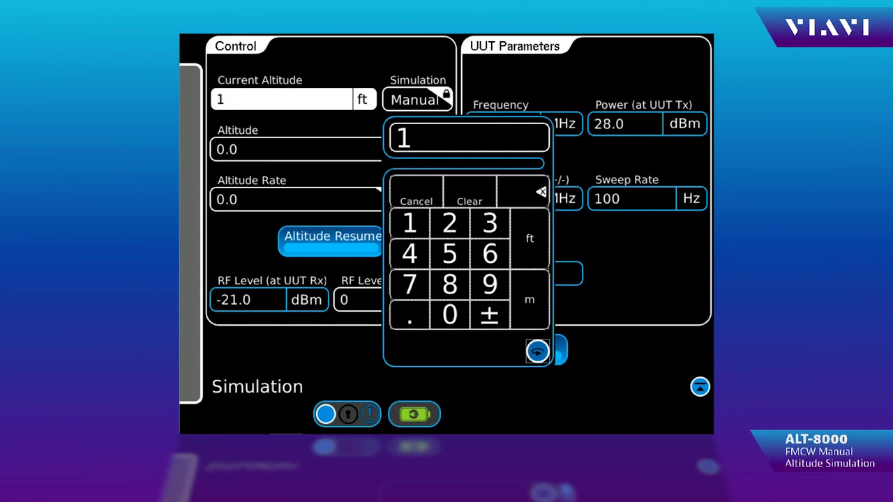
type("00")
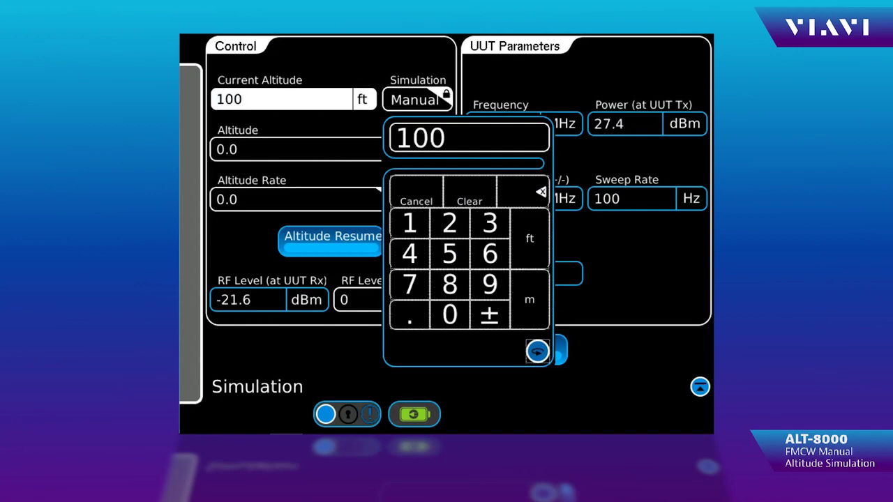
key("Return")
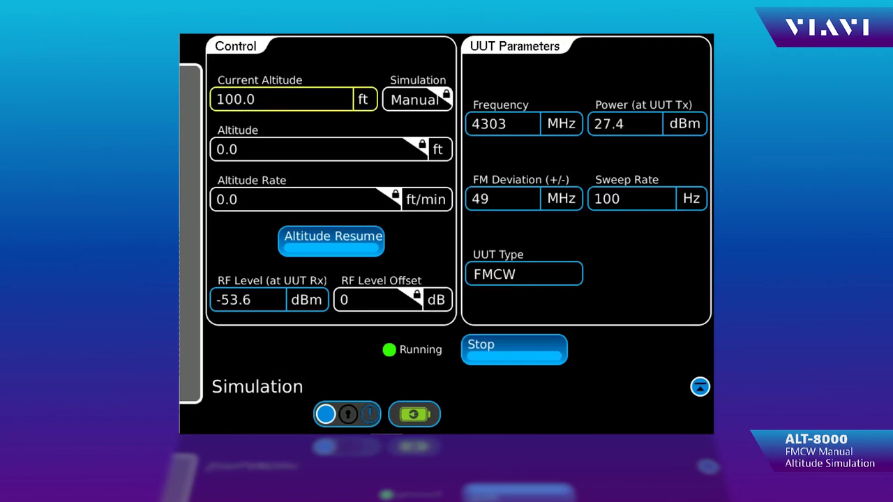
Set the running simulation's current altitude to the next test value, 250 ft.
left_click(282, 99)
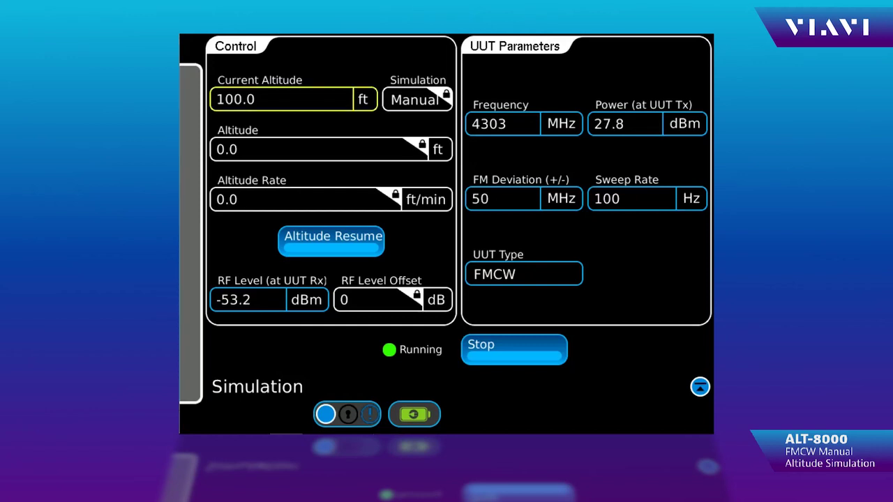
left_click(279, 99)
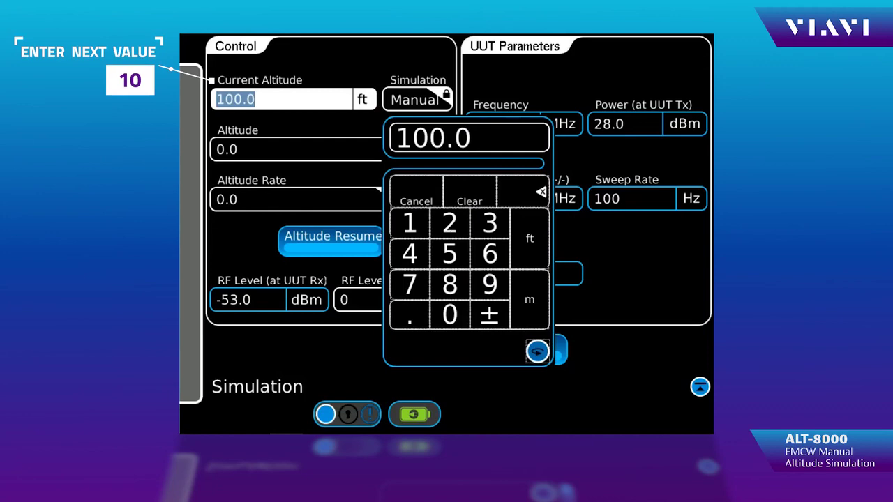
type("250")
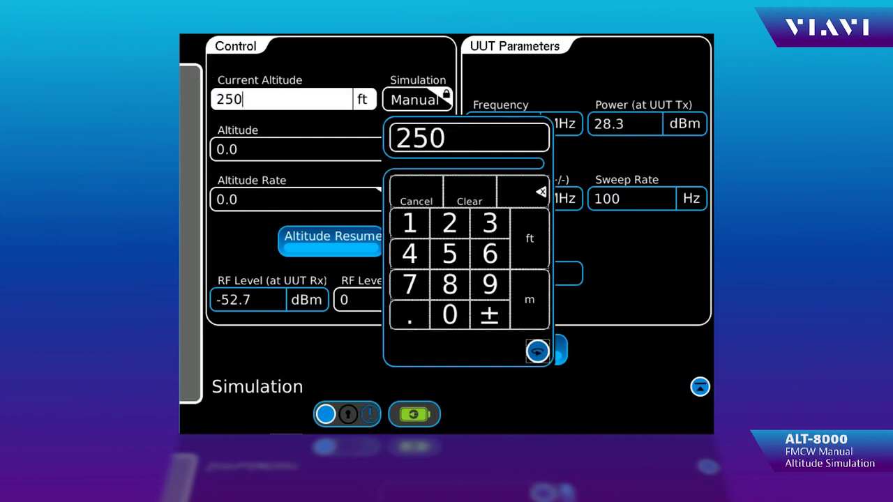
key("Return")
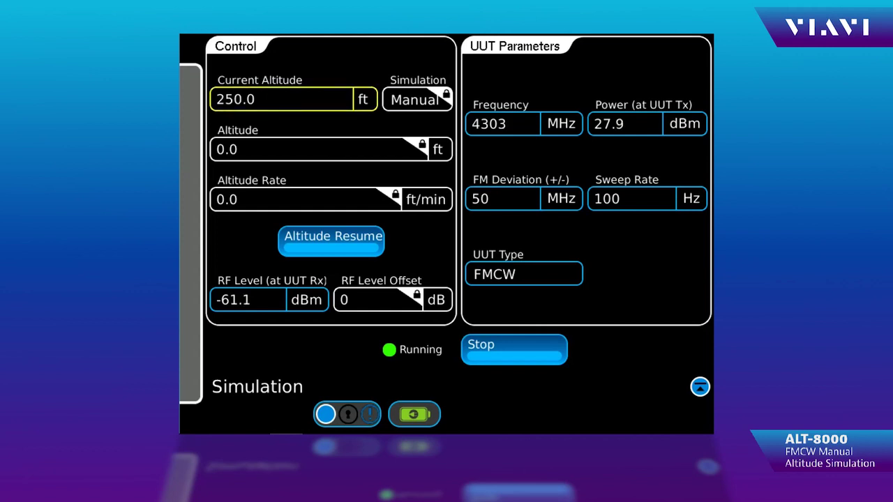
Raise the current altitude of the running simulation to 500 ft.
left_click(279, 99)
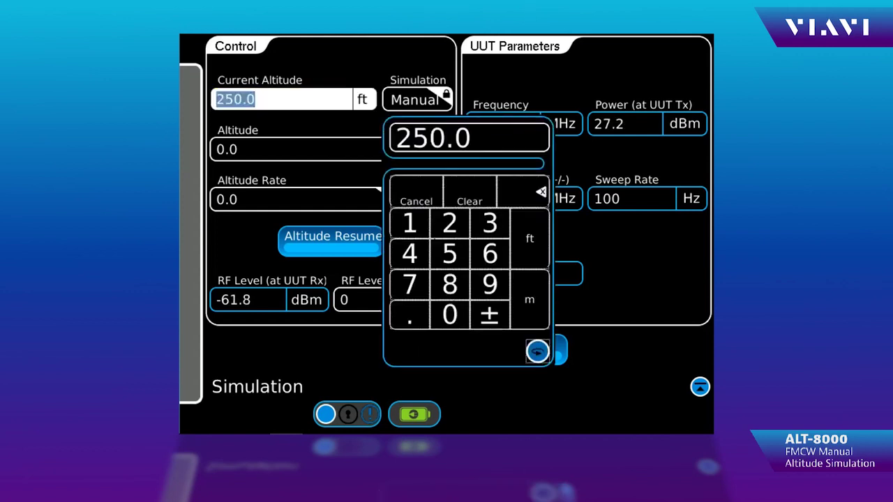
type("500")
key("Return")
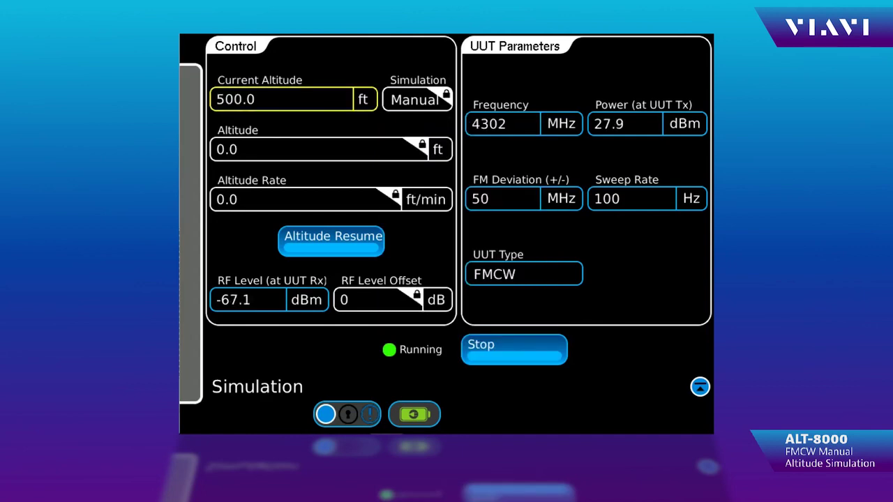
Test the maximum value by setting the running simulation's current altitude to 2700 ft.
left_click(279, 99)
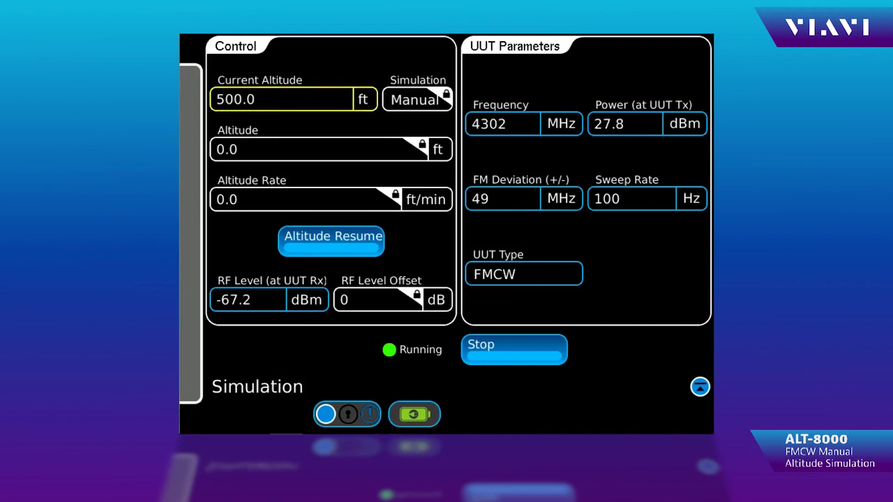
left_click(282, 99)
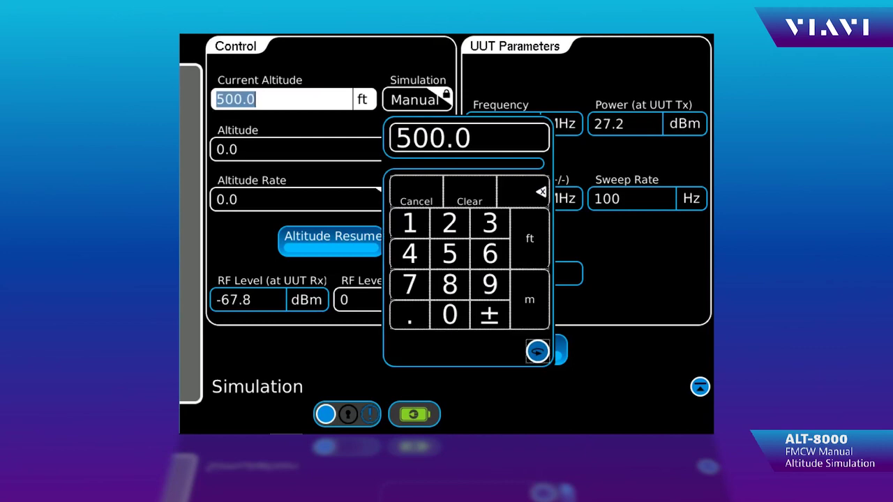
type("2")
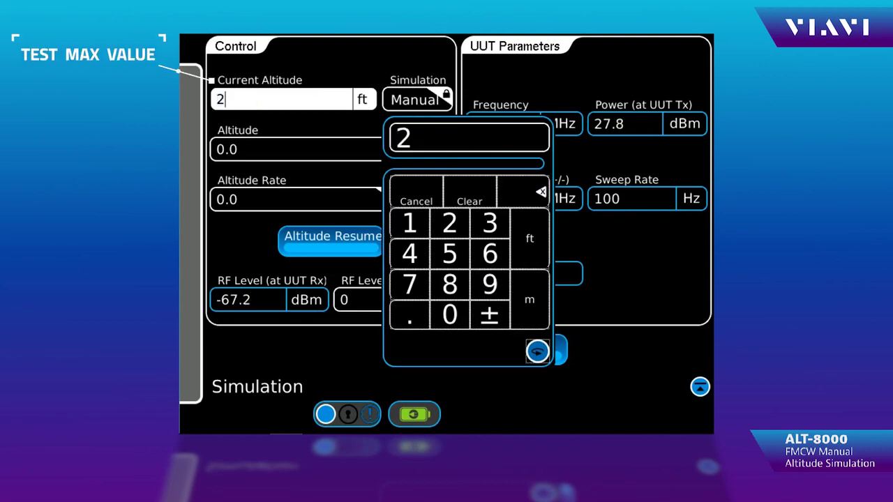
type("700")
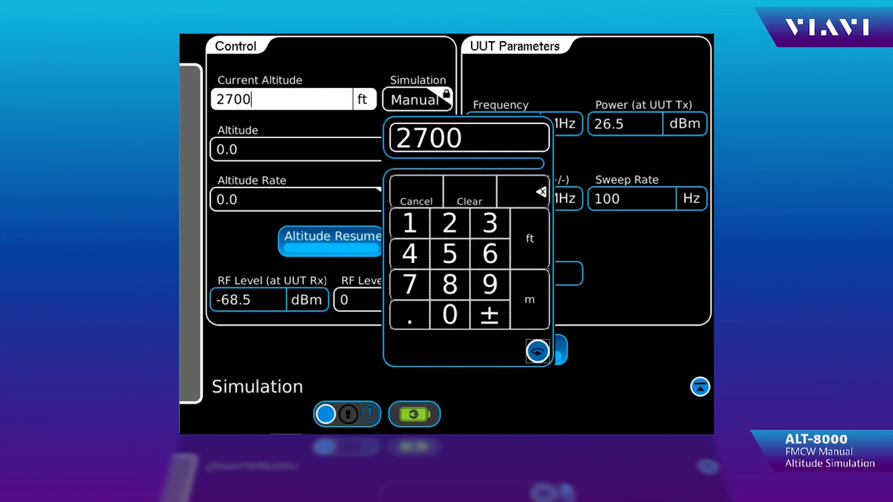
key("Return")
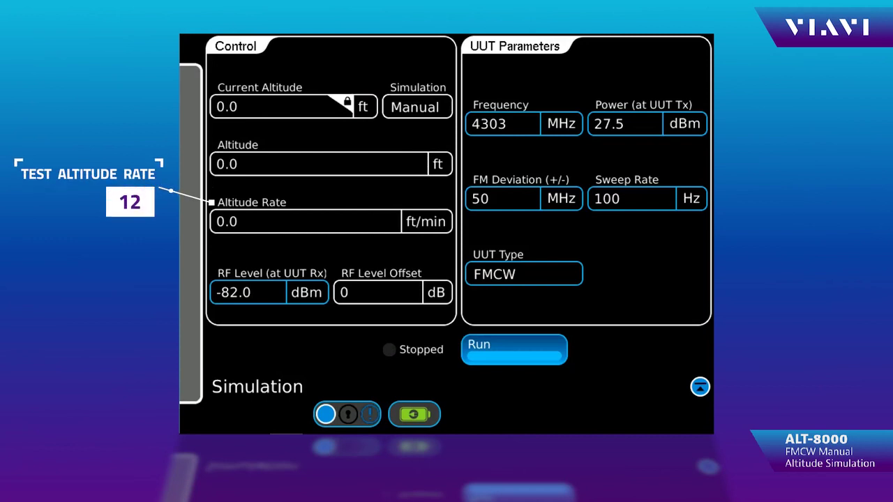
Set the altitude rate of the stopped manual simulation to 1000 ft/min.
left_click(307, 221)
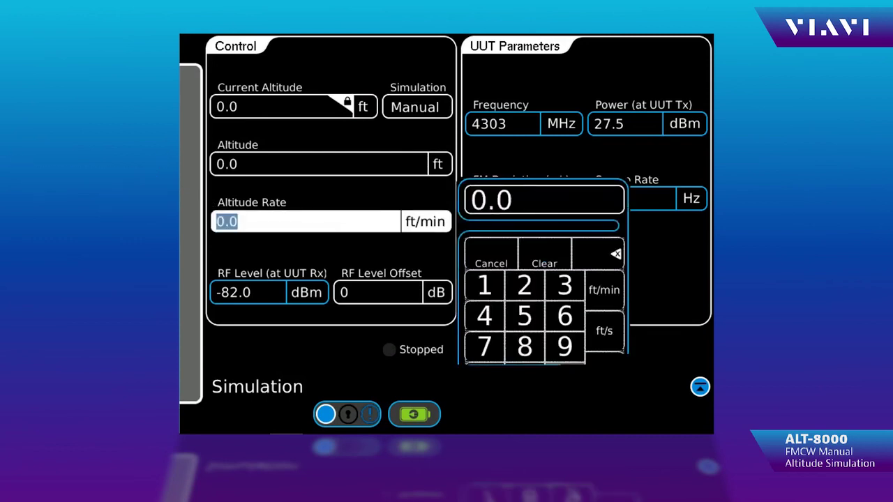
type("1")
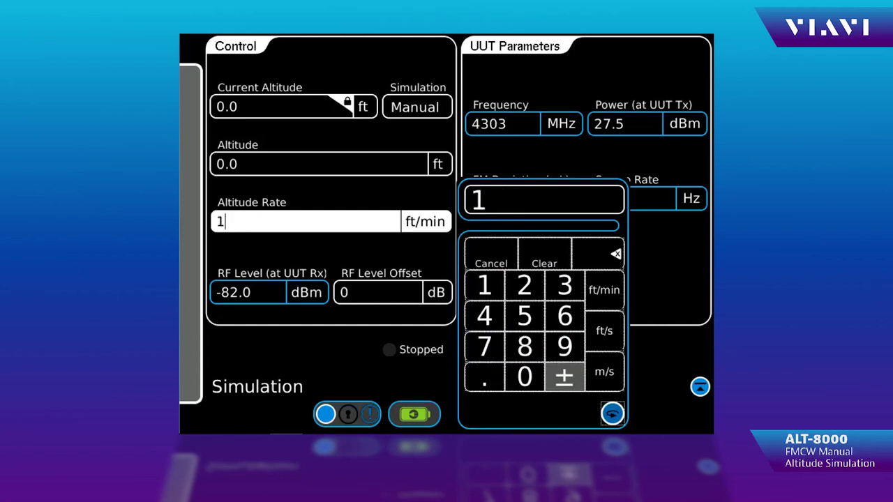
type("000")
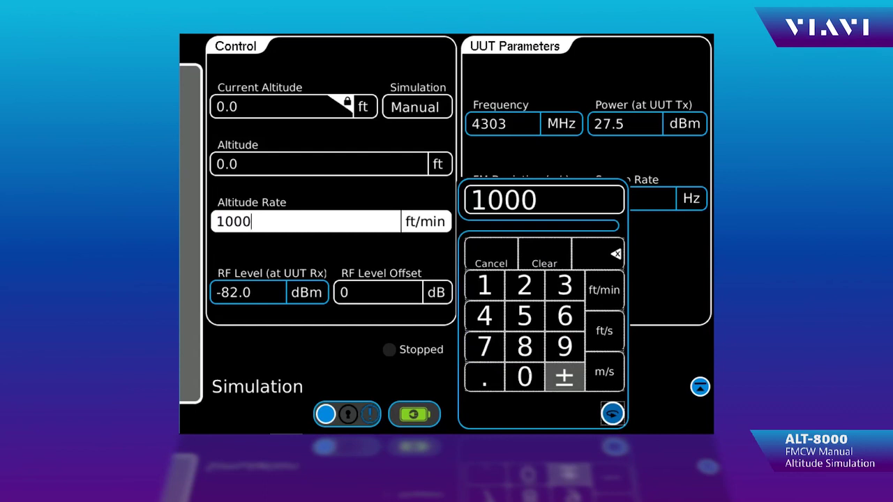
key("Return")
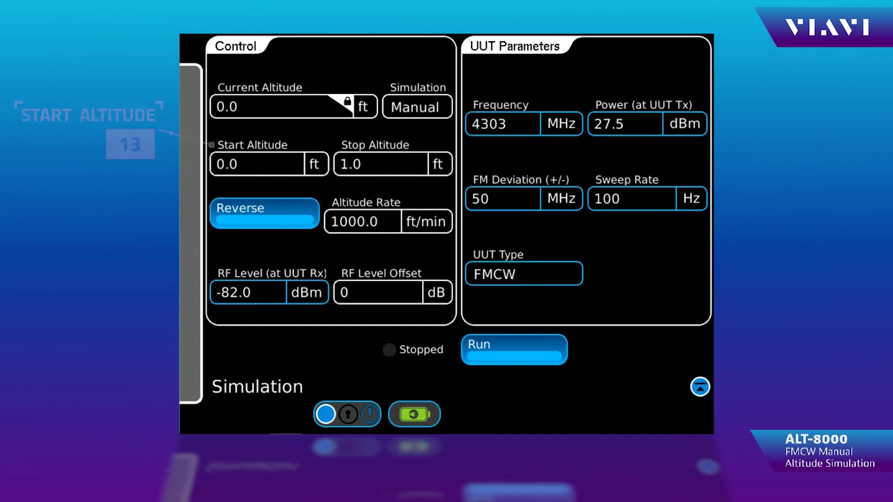
Set the stop altitude of the simulated altitude ramp to 2000 ft.
left_click(380, 164)
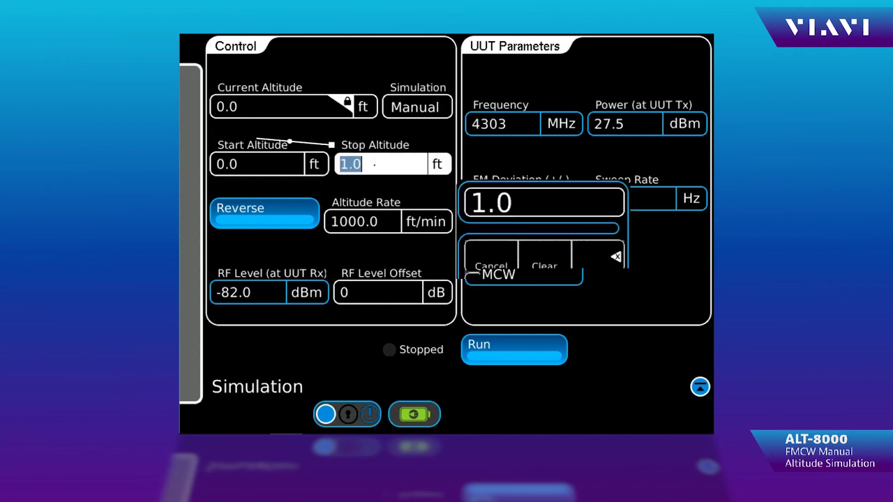
left_click(525, 288)
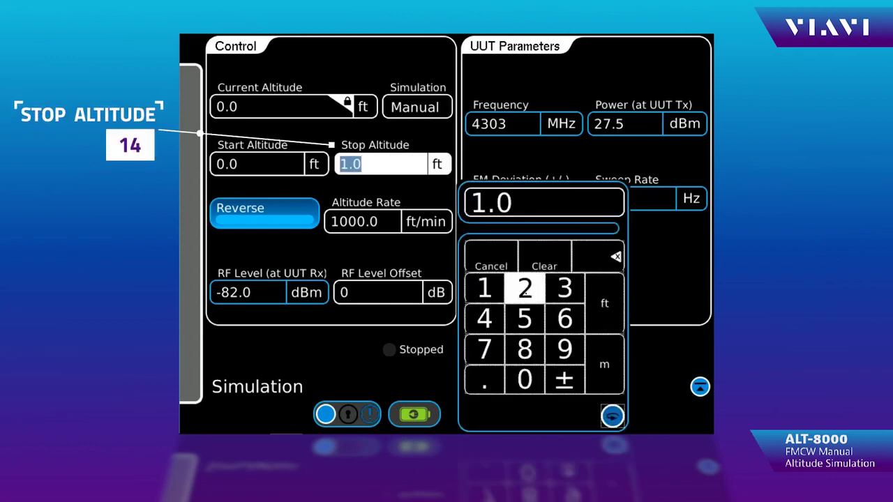
left_click(525, 380)
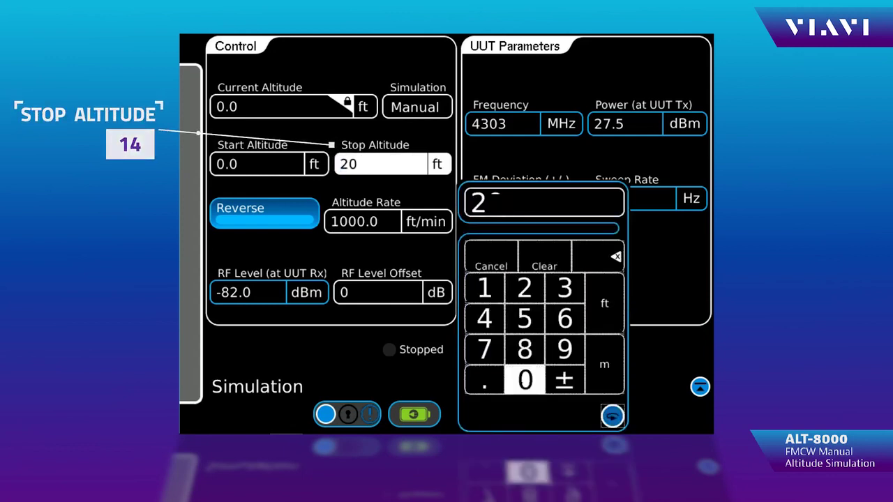
left_click(524, 379)
left_click(525, 379)
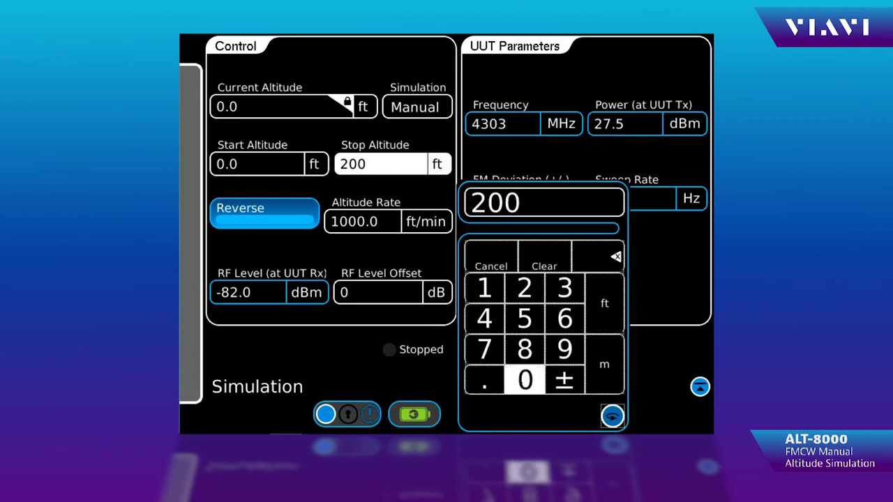
left_click(604, 303)
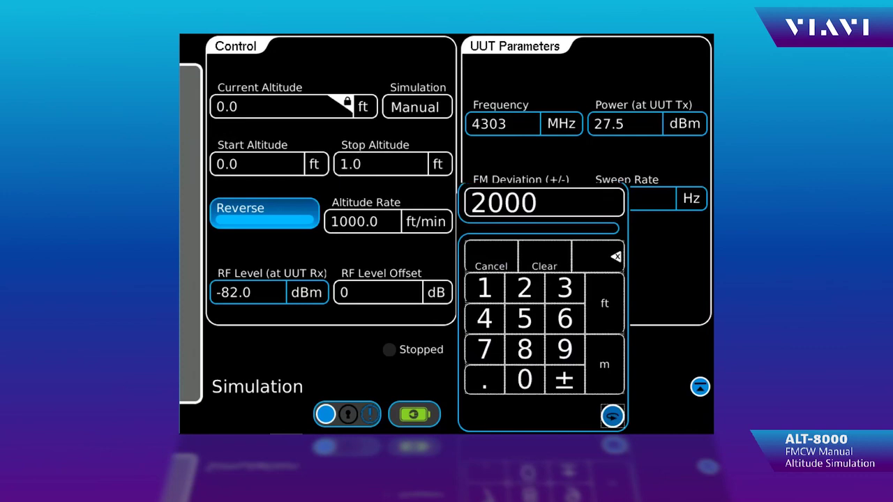
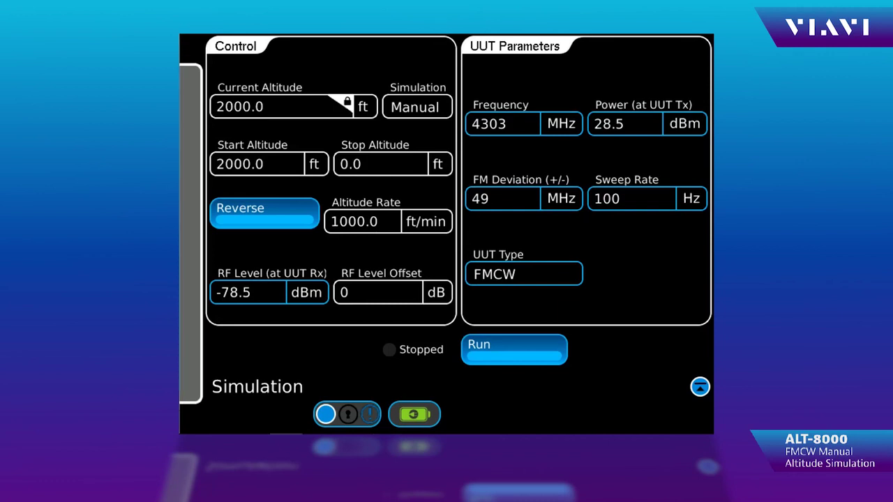
Reset the altitude rate of the stopped simulation to 0 ft/min.
left_click(363, 221)
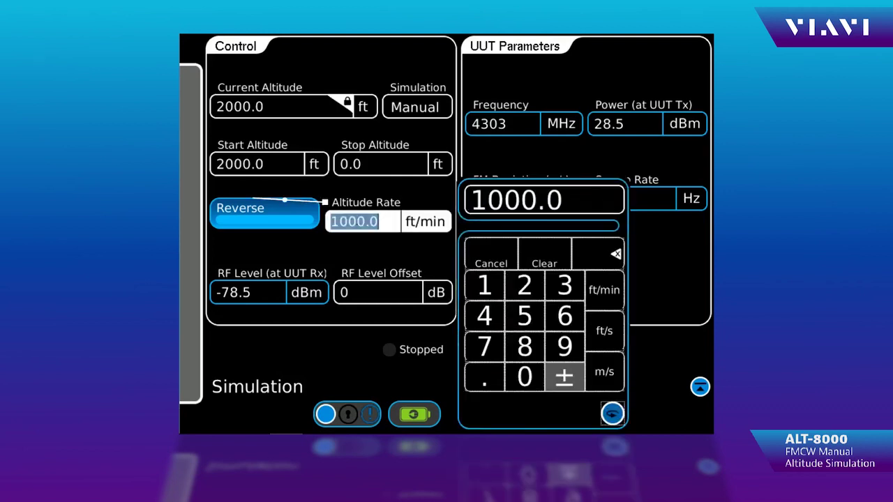
type("0")
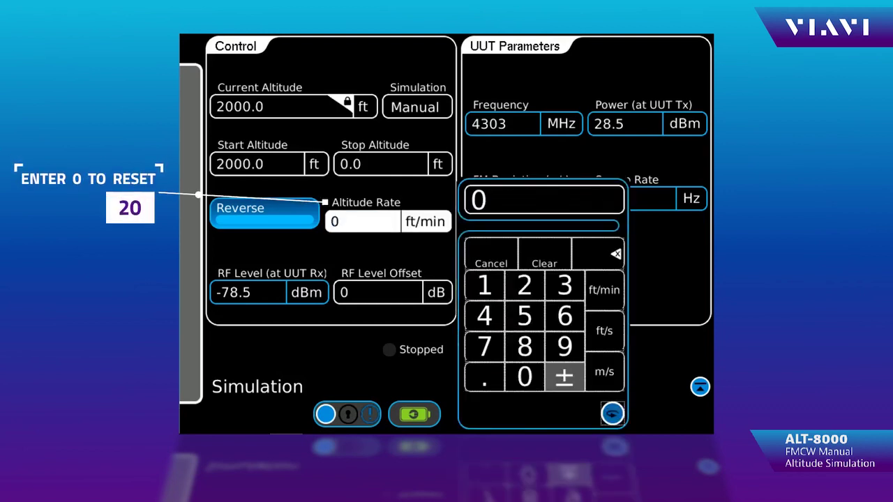
key("Return")
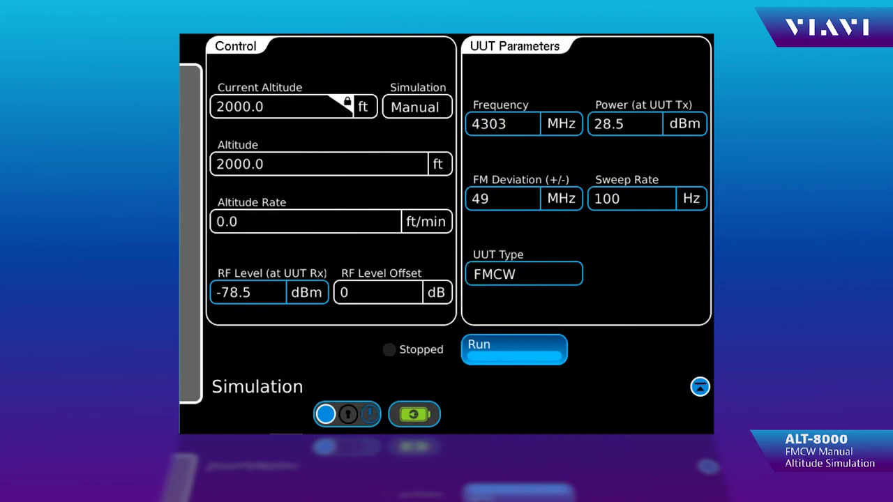
Set the fixed altitude of the stopped manual simulation to 100 ft.
left_click(321, 164)
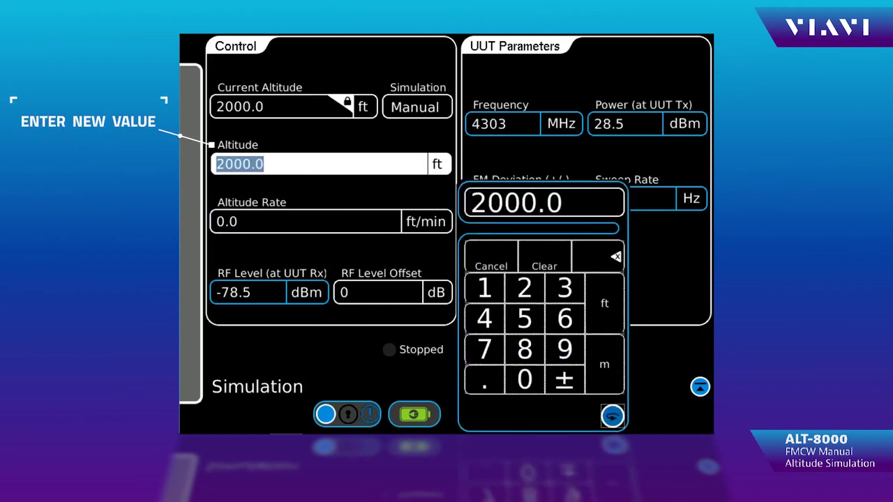
type("1")
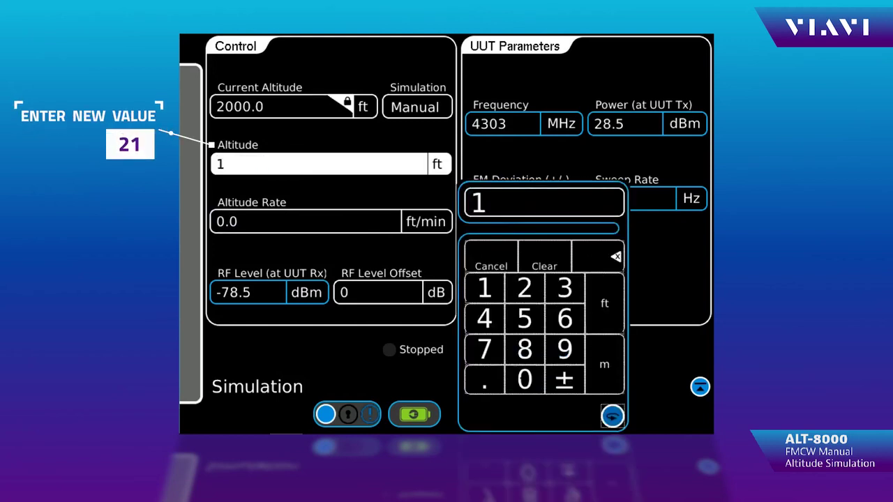
type("00")
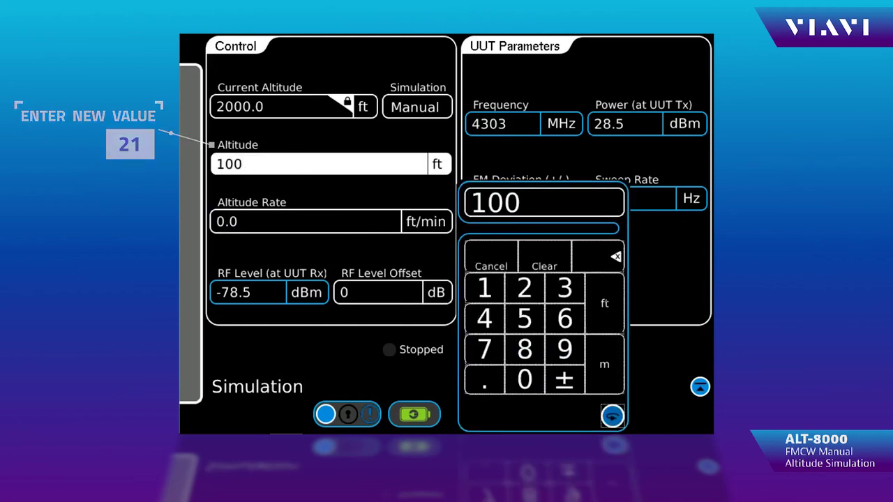
key("Return")
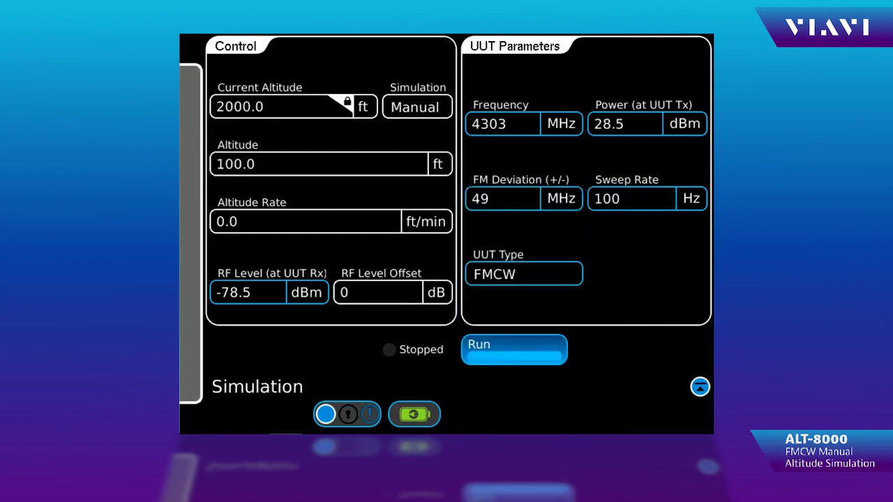